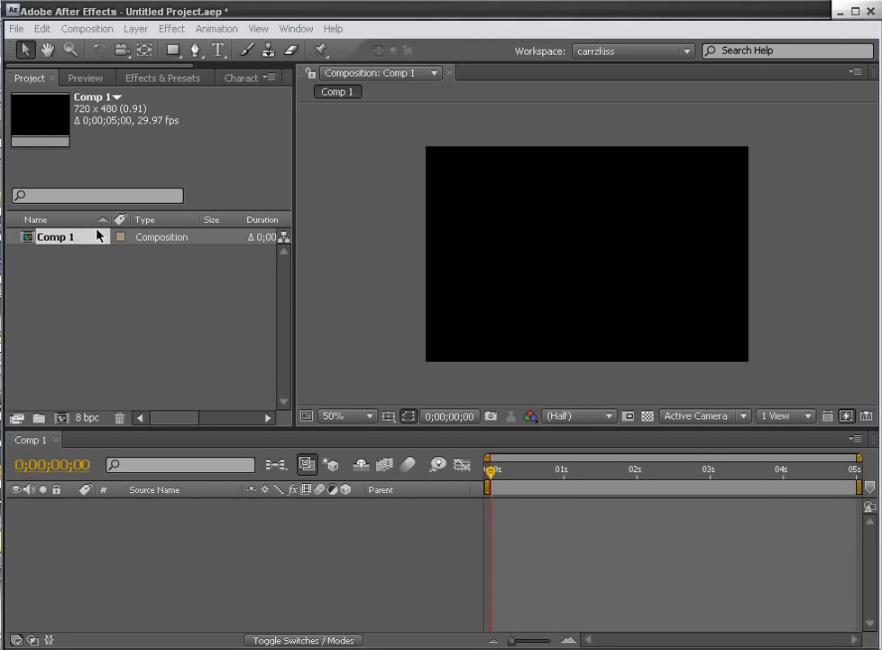
left_click(83, 30)
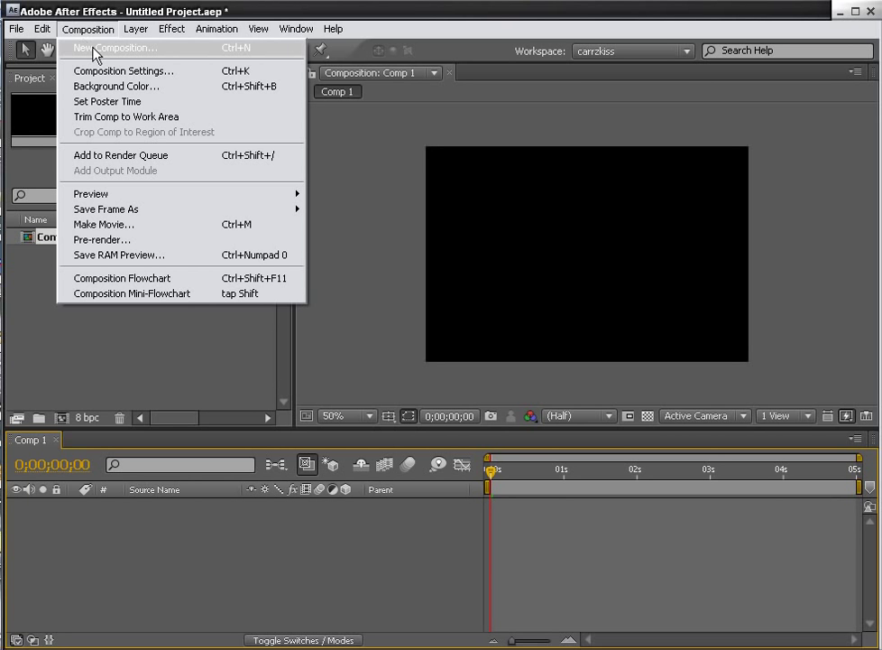
left_click(460, 27)
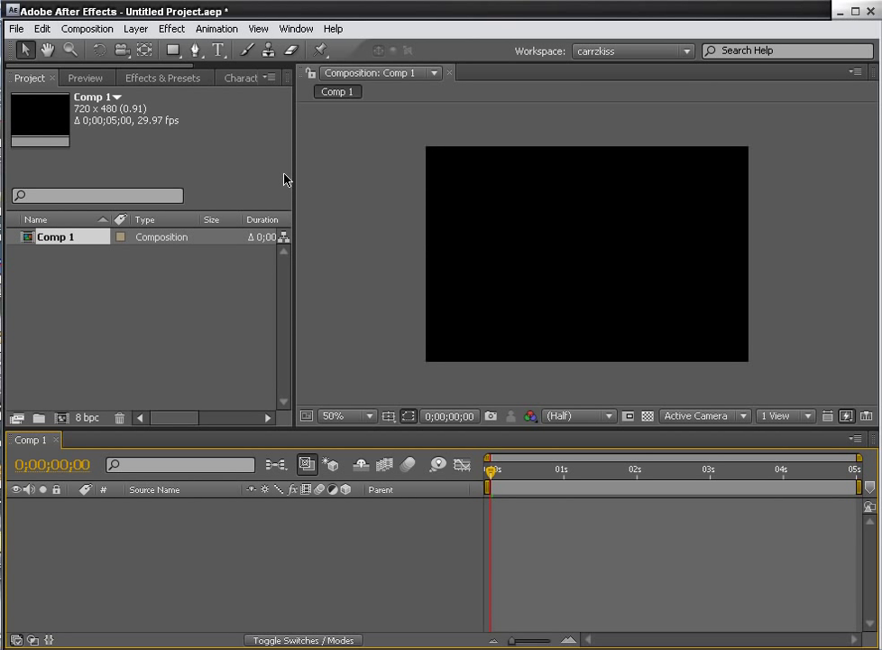
Create a text layer reading "TEXT" with the Type tool and move it to the middle of the composition.
left_click(218, 51)
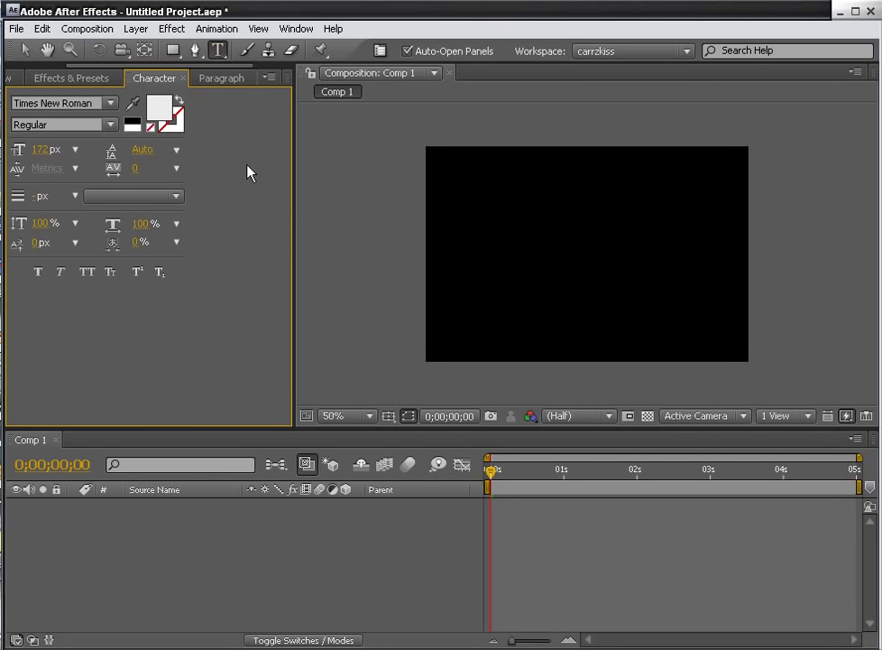
left_click(462, 251)
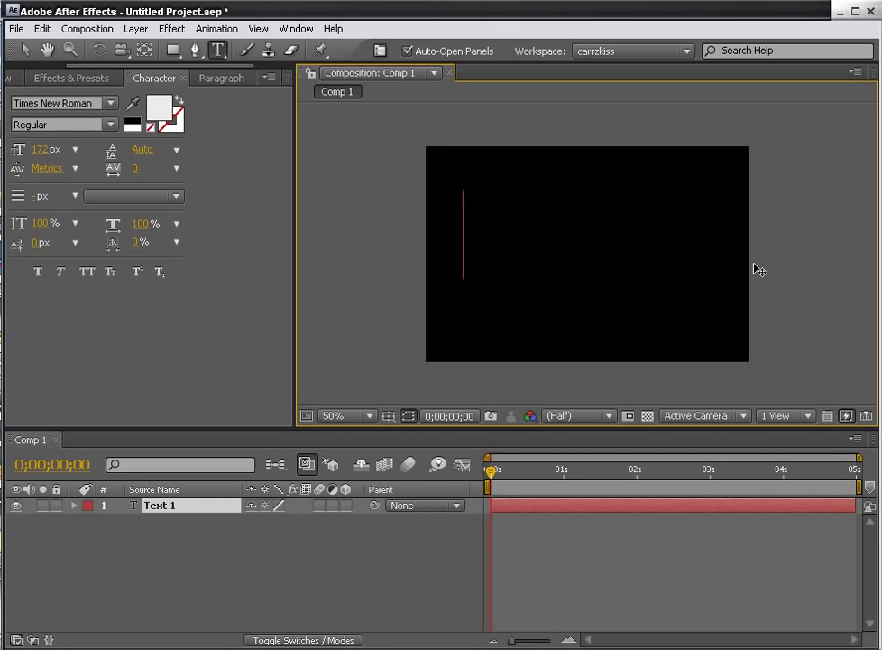
type("carrzki")
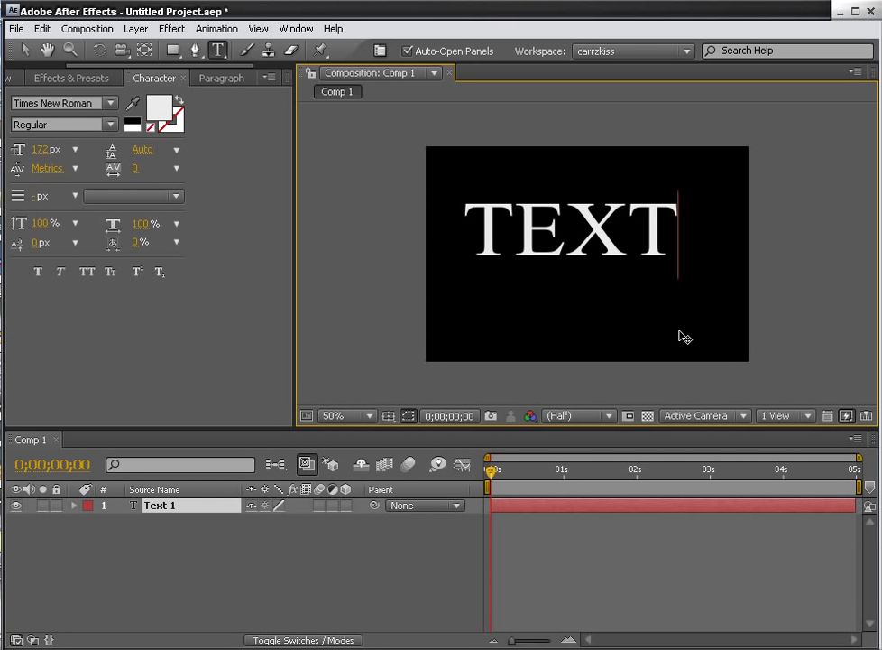
left_click_drag(682, 324, 711, 342)
key("shift+Right")
key("shift+Right")
key("shift+Up")
left_click(704, 257)
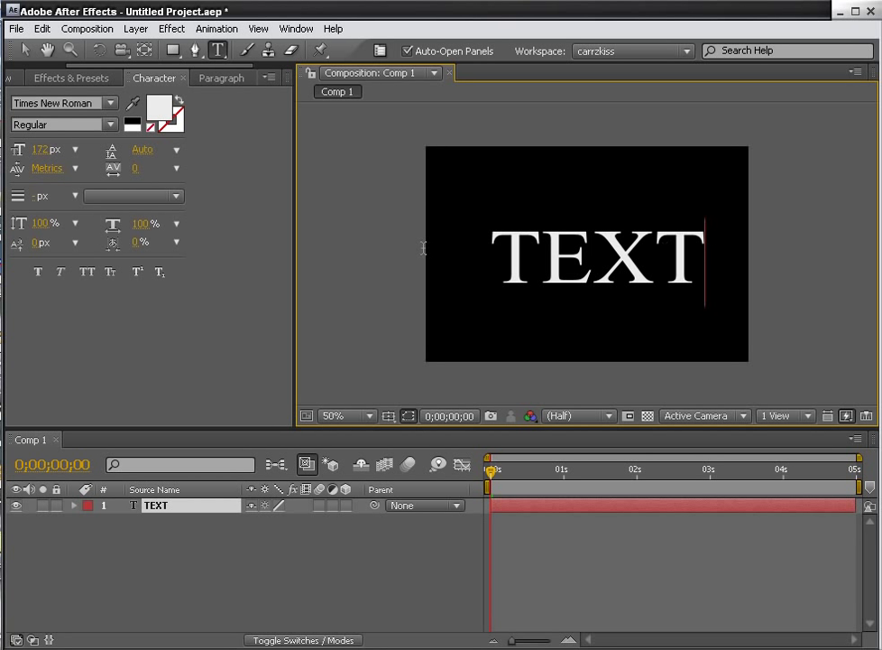
Set the font size of the whole word TEXT to 232 px.
key("ctrl+a")
scroll(424, 252, "down", 1)
scroll(379, 234, "up", 1)
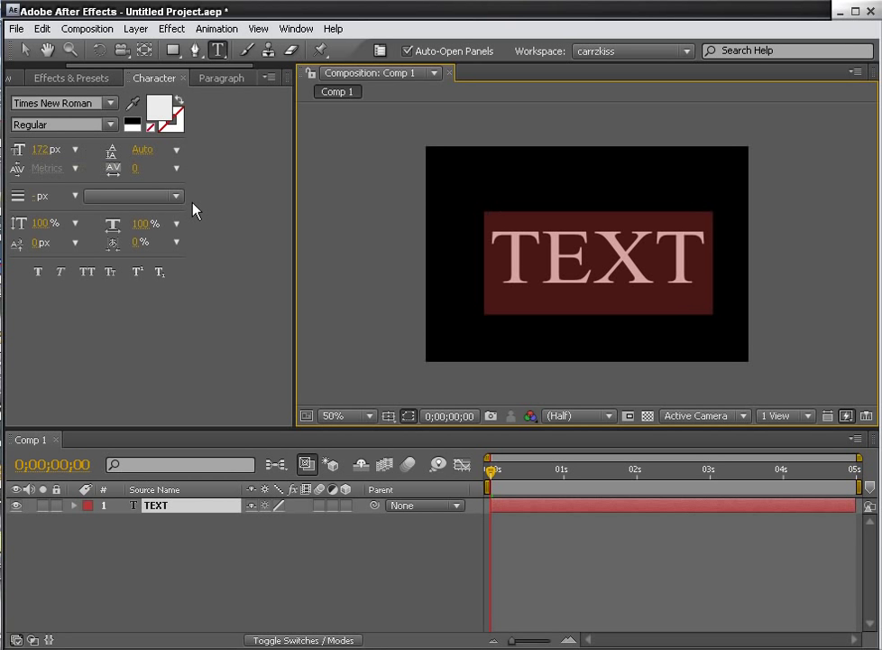
left_click_drag(44, 150, 94, 149)
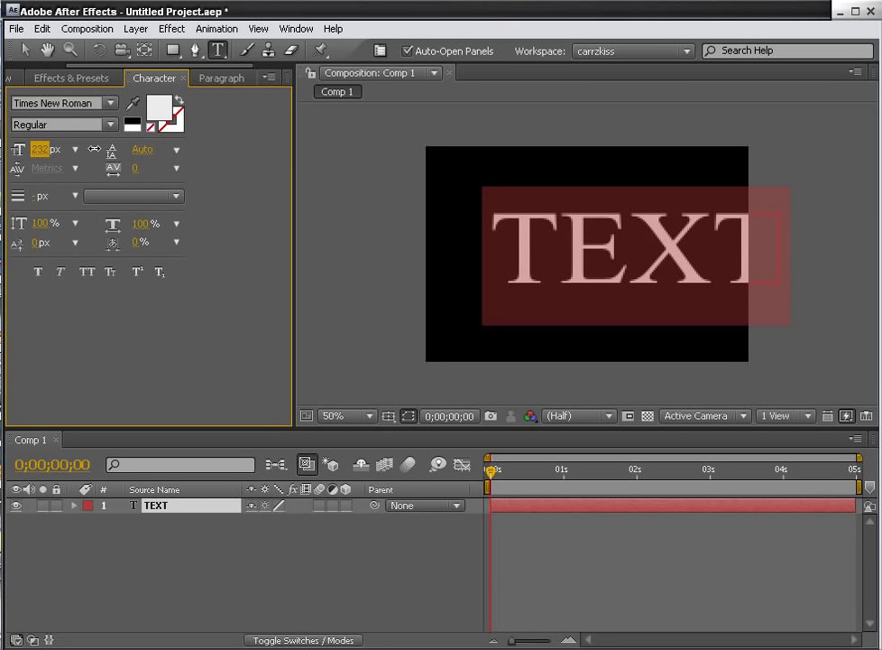
Reposition the enlarged word TEXT so that it sits centred inside the composition frame.
left_click(648, 343)
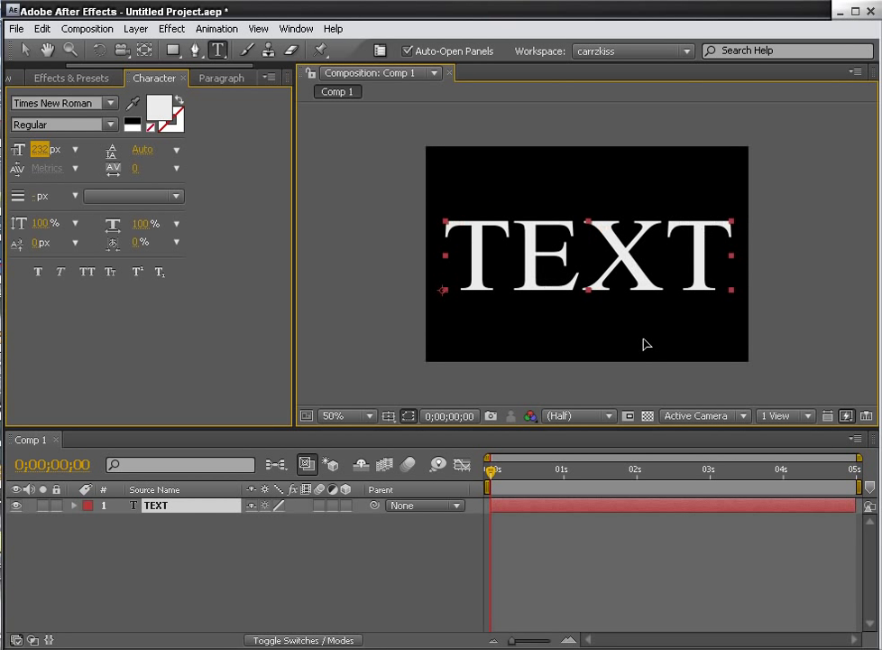
left_click_drag(647, 335, 651, 331)
key("Return")
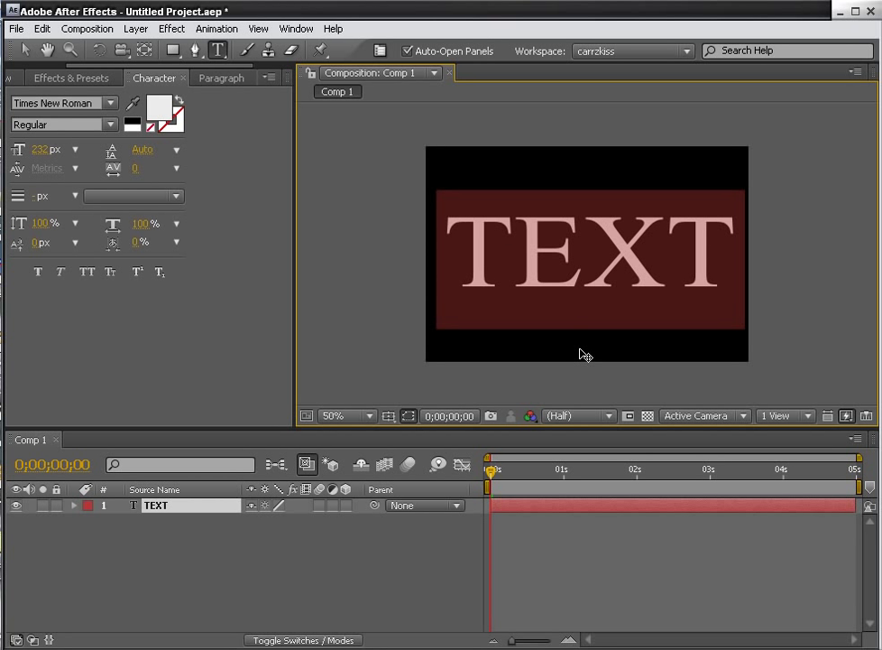
left_click(634, 347)
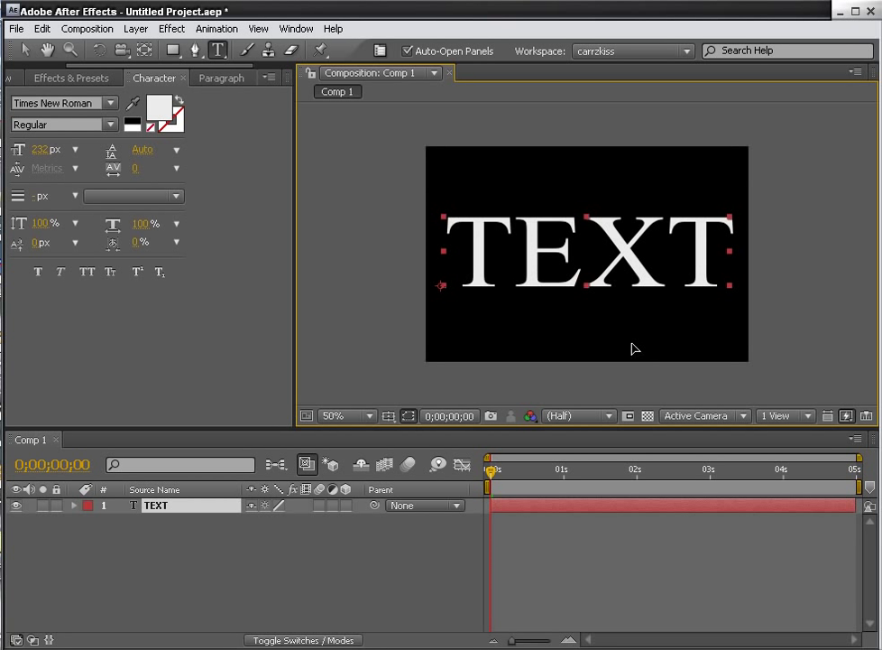
mouse_move(634, 350)
left_mouse_down()
mouse_move(634, 305)
mouse_move(637, 360)
left_mouse_up()
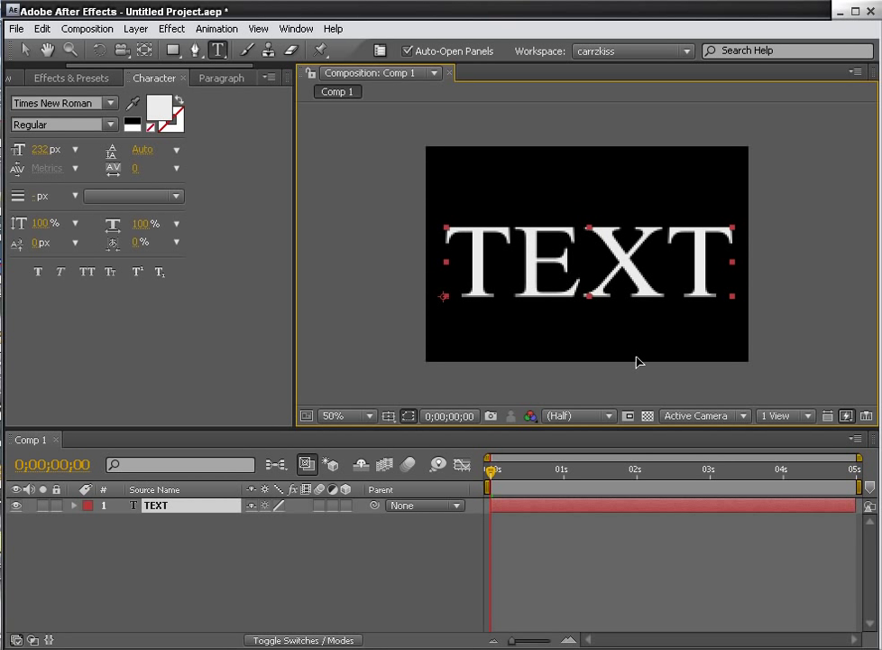
Change the fill colour of the whole word TEXT to blue, hex 2A18D7.
double_click(583, 362)
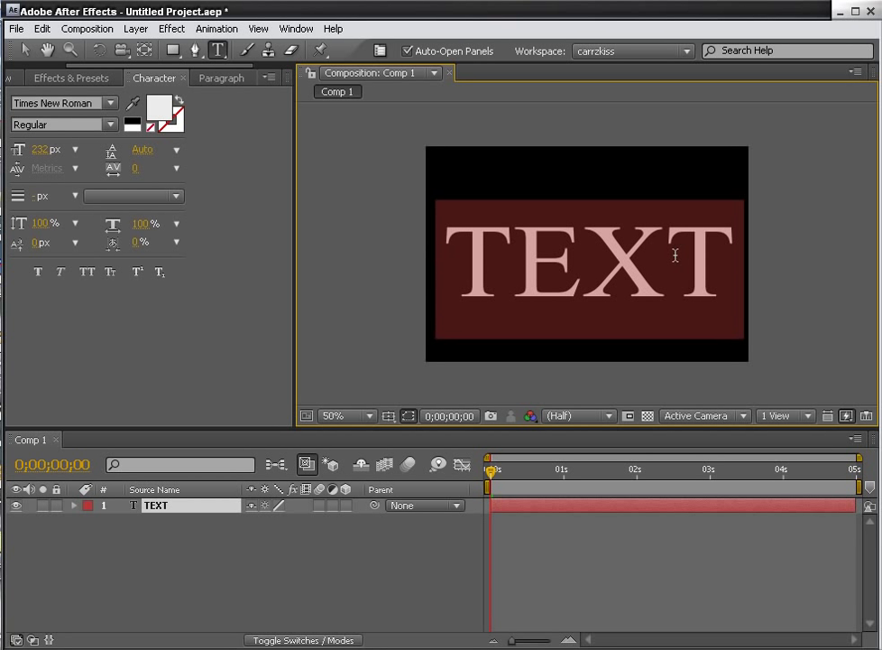
left_click(158, 108)
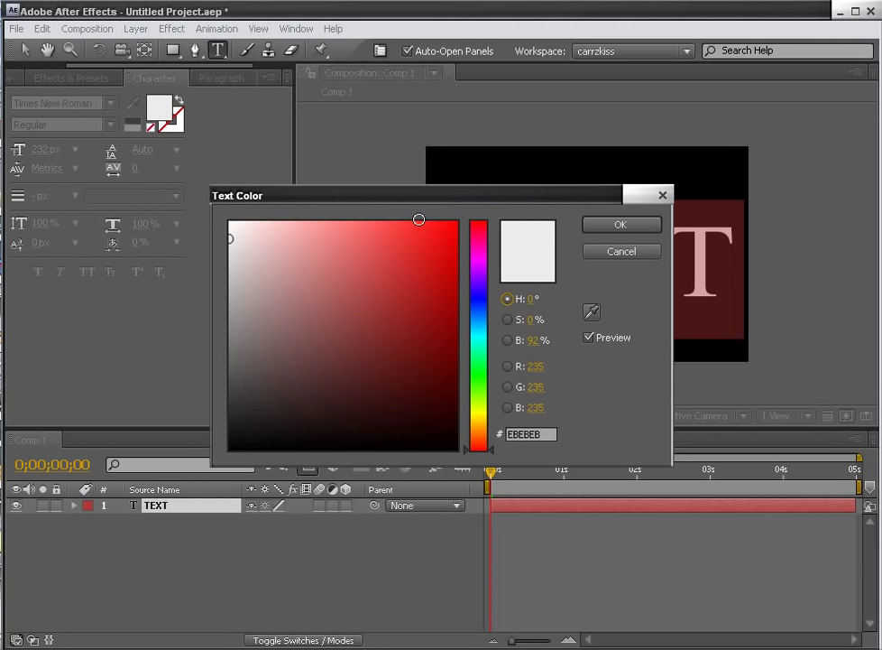
left_click(360, 299)
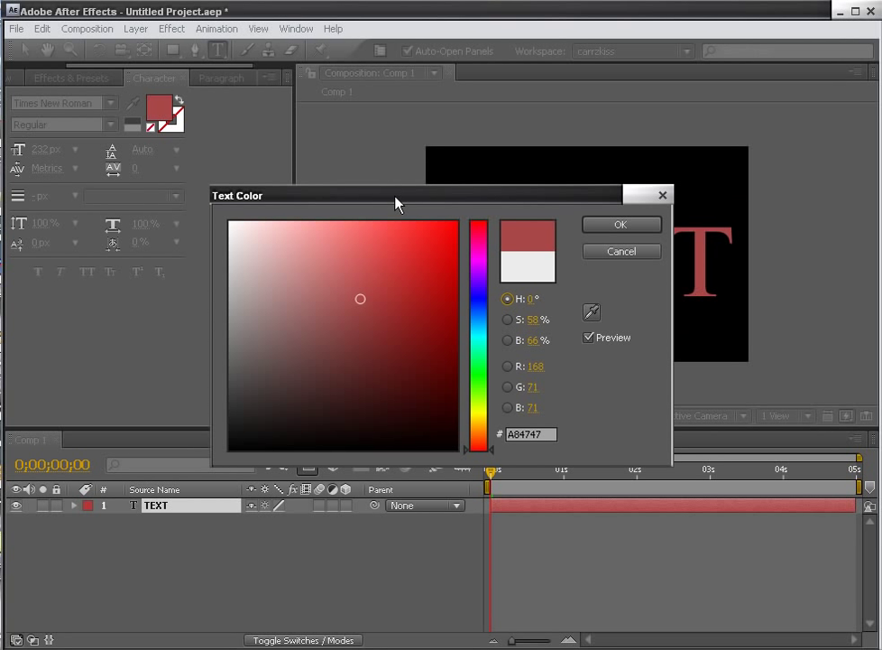
left_click_drag(411, 201, 348, 308)
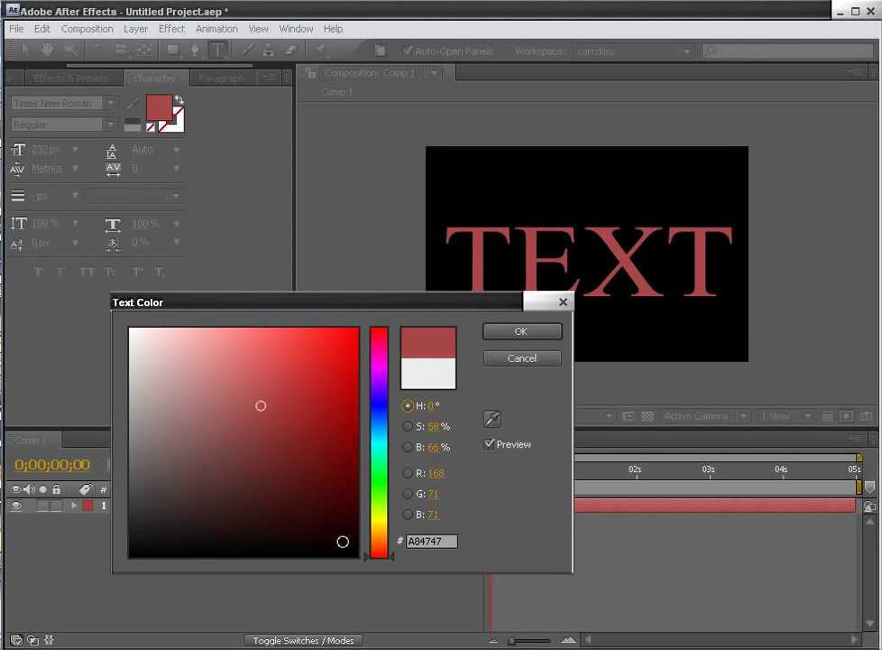
left_click(336, 546)
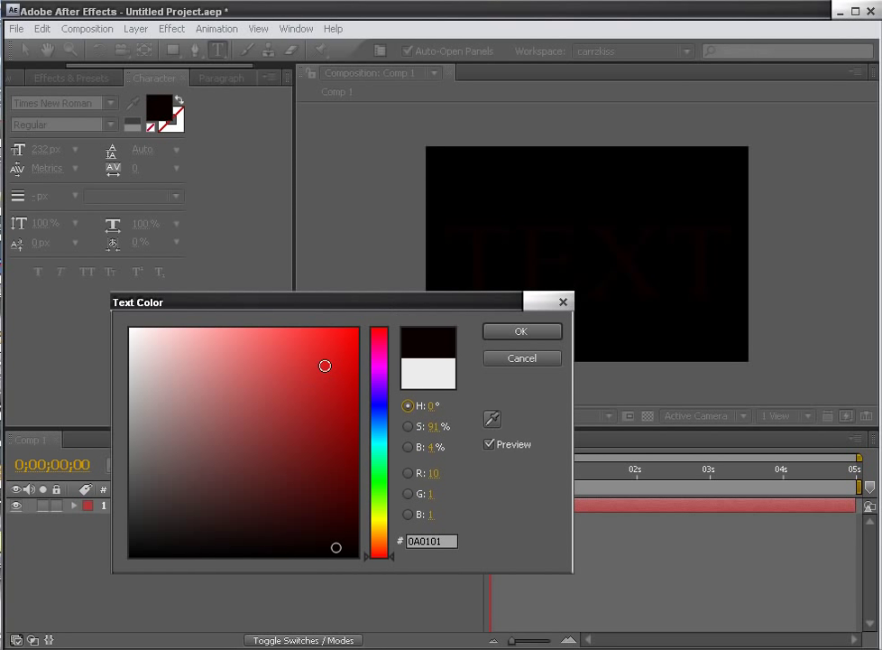
left_click(379, 399)
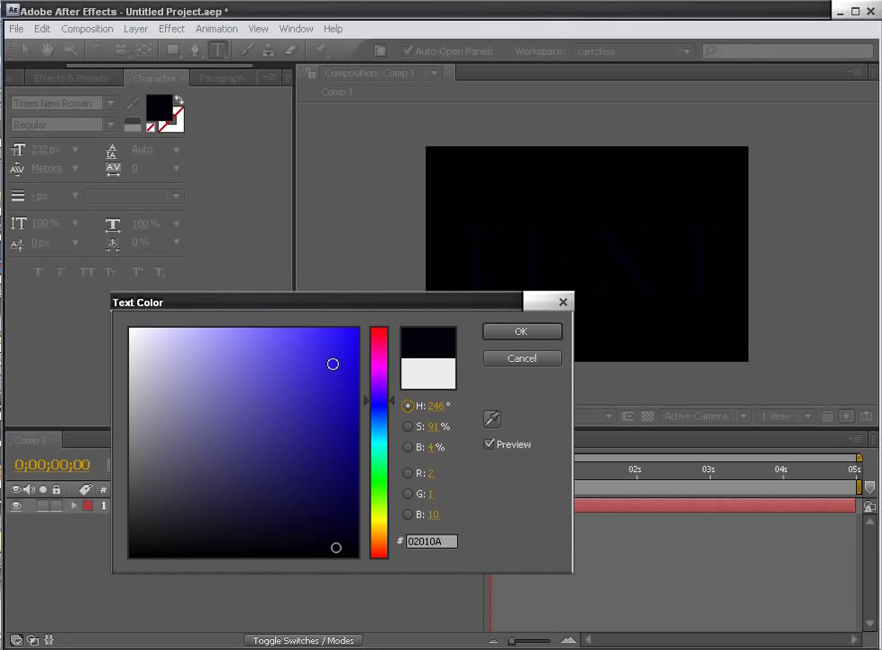
left_click(333, 364)
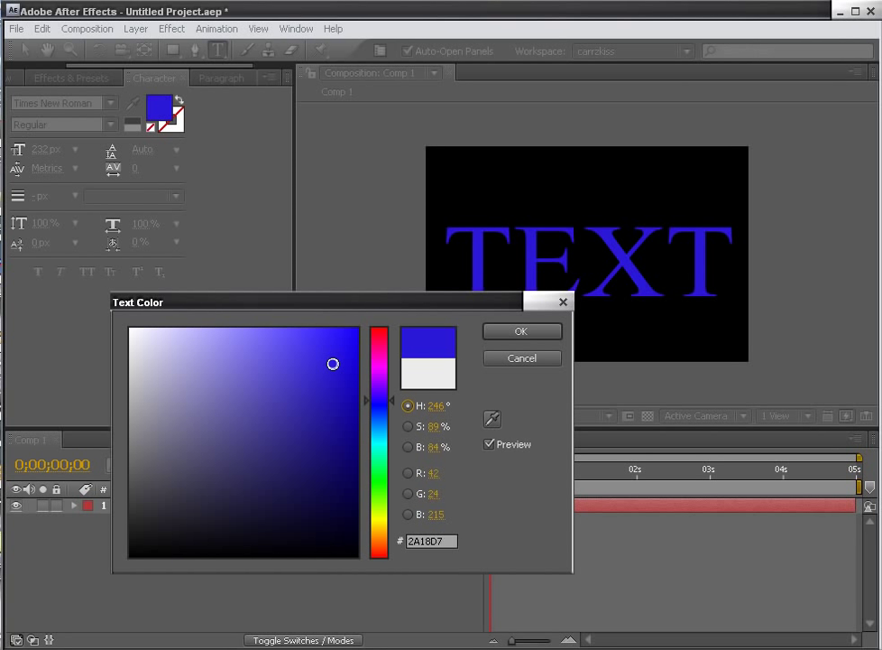
left_click_drag(381, 304, 458, 348)
left_click(599, 375)
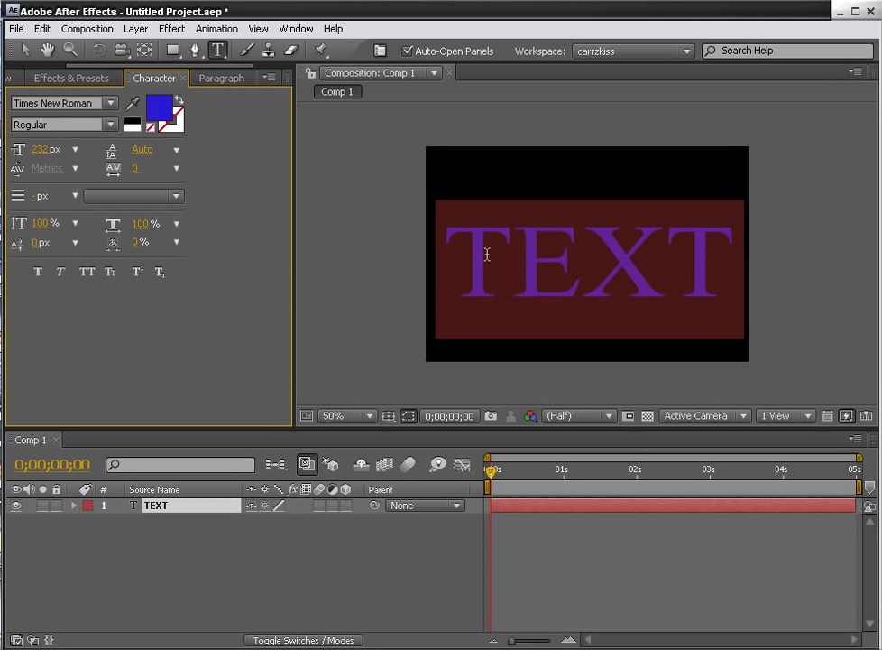
Change the font family of the word TEXT to Slayer.
left_click(111, 104)
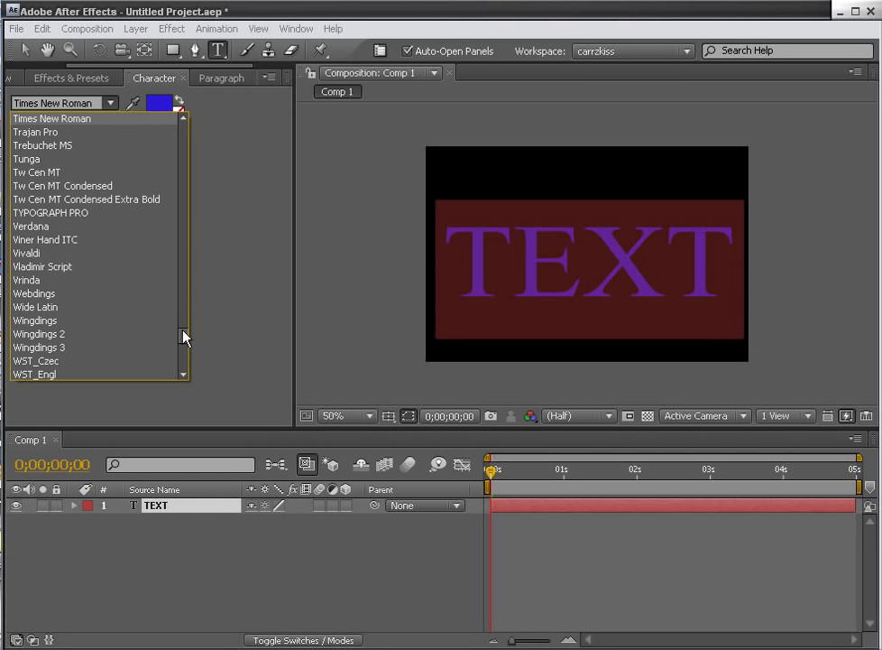
left_click_drag(183, 330, 182, 314)
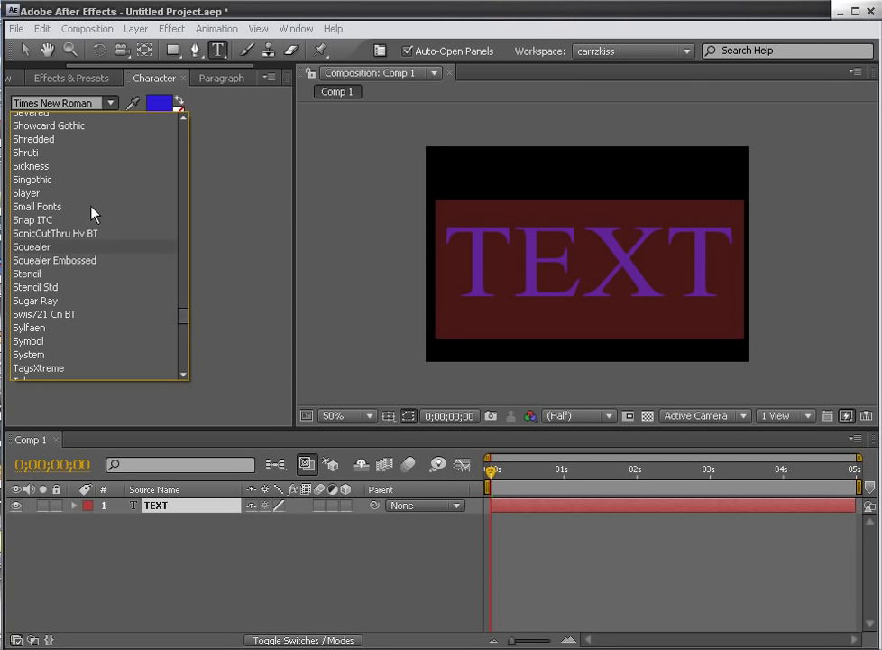
left_click(31, 193)
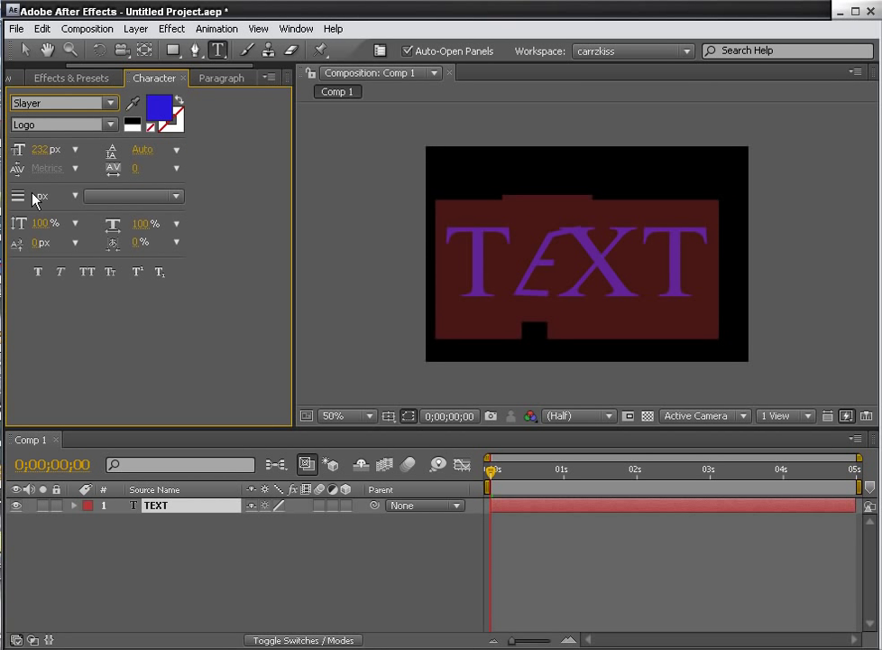
Replace the whole word TEXT in the composition with "Slayer".
left_click(704, 258)
double_click(451, 252)
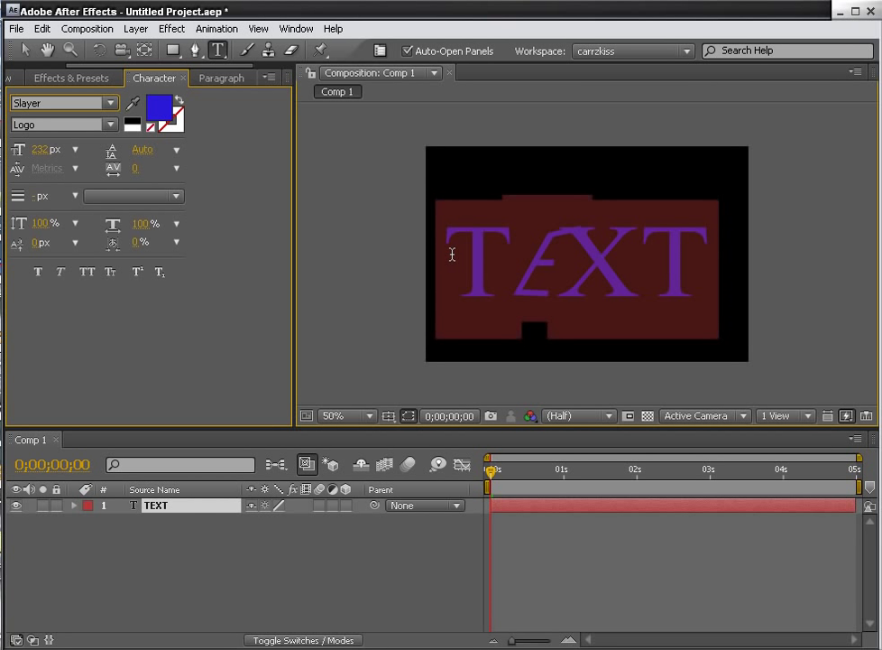
key("Left")
key("Right")
key("Right")
key("Right")
key("Right")
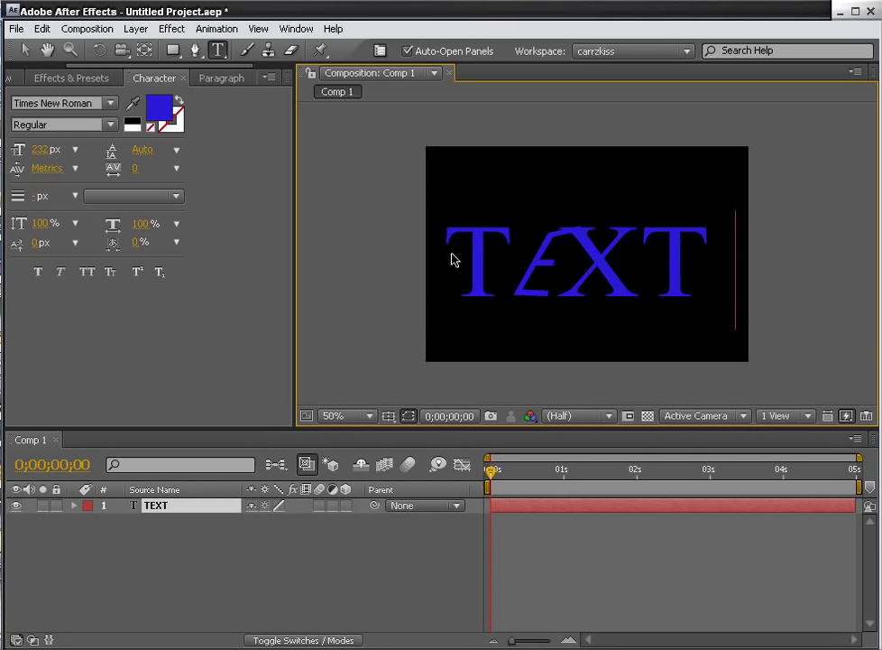
key("ctrl+a")
type("Slayer")
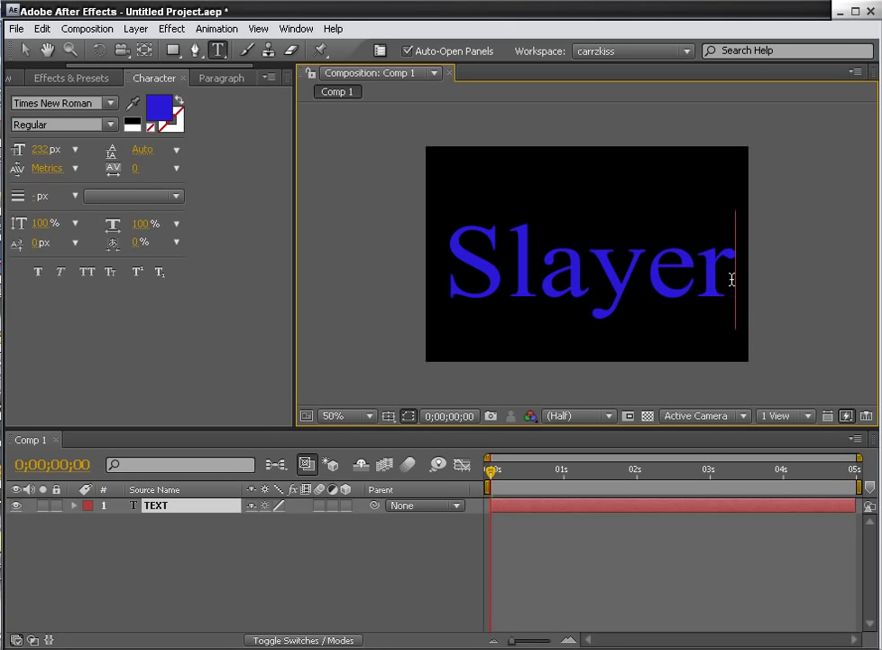
Set the font family of the whole word "Slayer" to the Slayer font.
left_click_drag(732, 279, 442, 274)
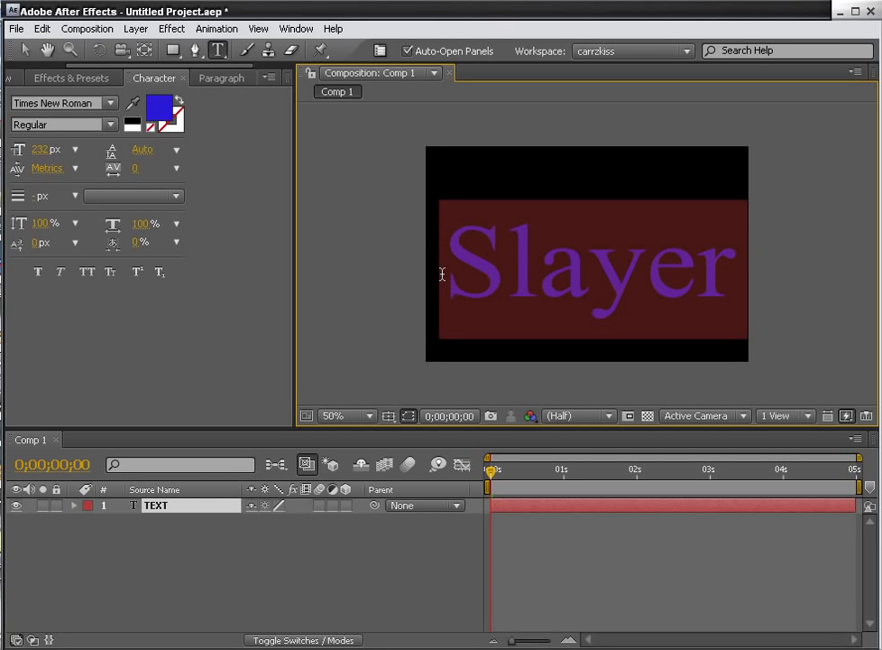
left_click(108, 104)
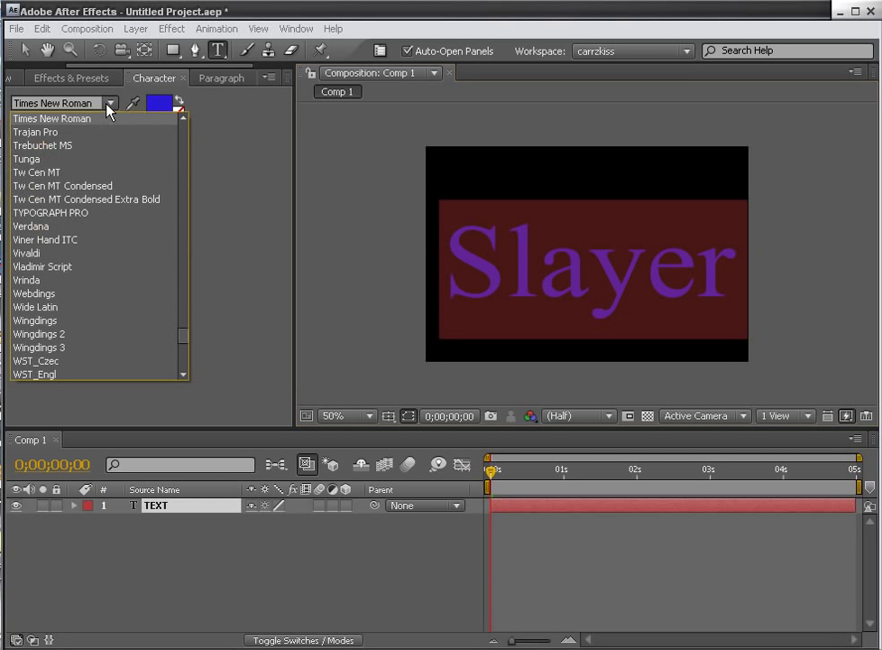
left_click(184, 118)
left_click(184, 118)
left_click(184, 119)
left_click(184, 118)
left_click(184, 118)
left_click(184, 118)
left_click(184, 118)
left_click(184, 118)
left_click(184, 118)
left_click(184, 119)
left_click(184, 118)
left_click(184, 118)
left_click(184, 118)
left_click(184, 118)
left_click(184, 118)
left_click(184, 118)
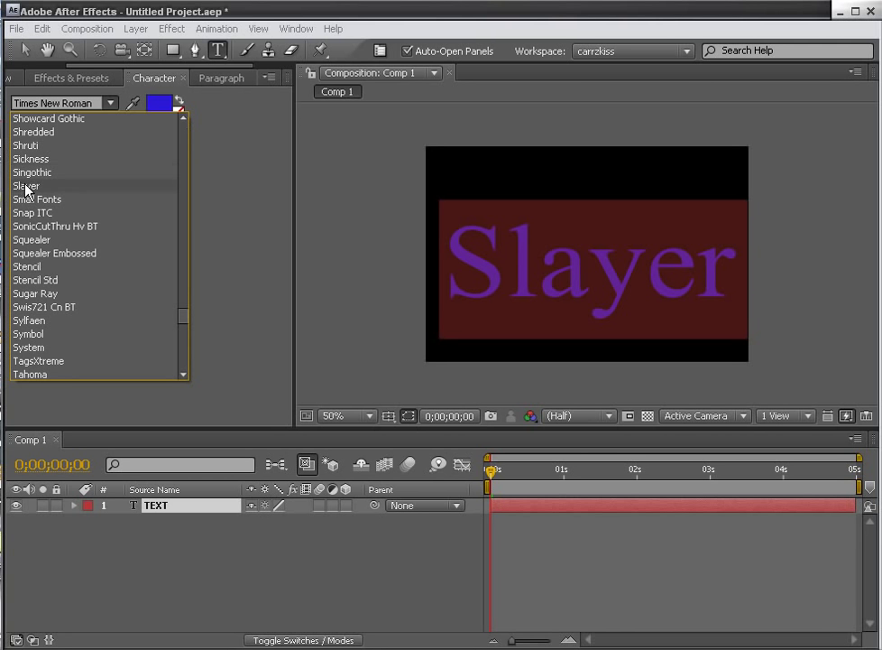
left_click(26, 186)
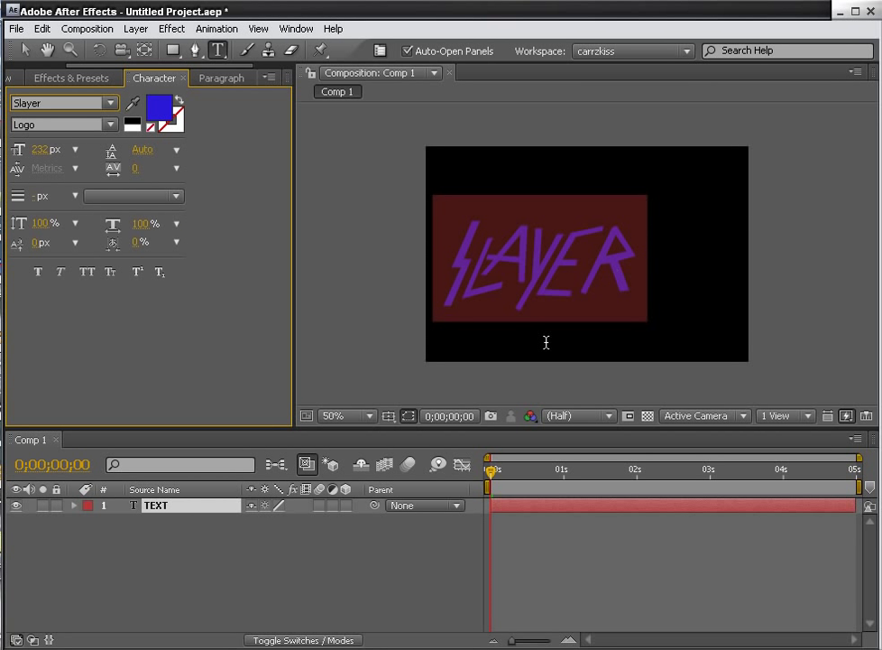
Replace the whole word "Slayer" in the text layer with "slipknot".
left_click(634, 270)
left_click_drag(455, 267, 438, 267)
left_click(439, 268)
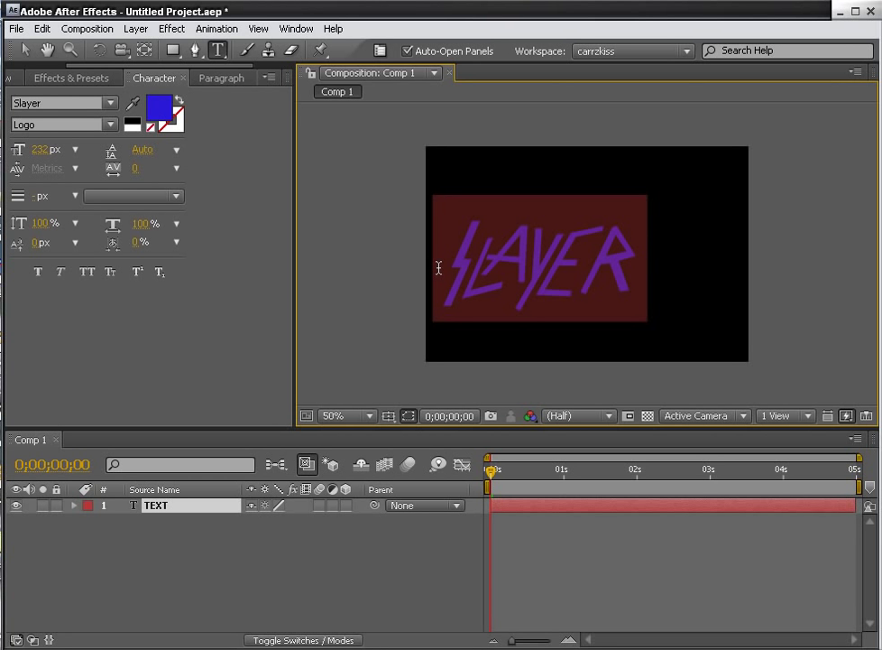
type("slipknot")
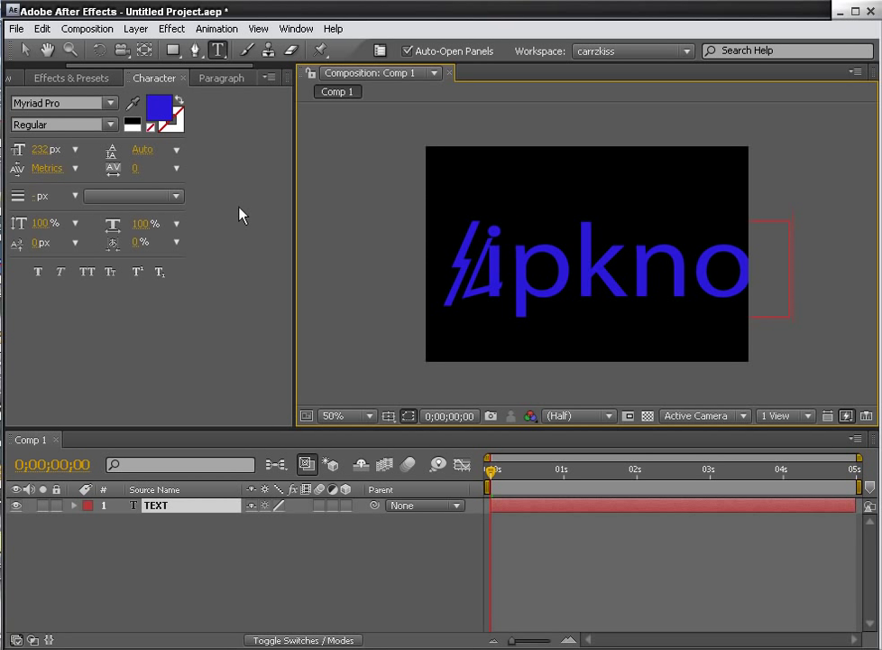
Set the font family of the whole word "slipknot" to Sickness.
left_click_drag(790, 272, 362, 275)
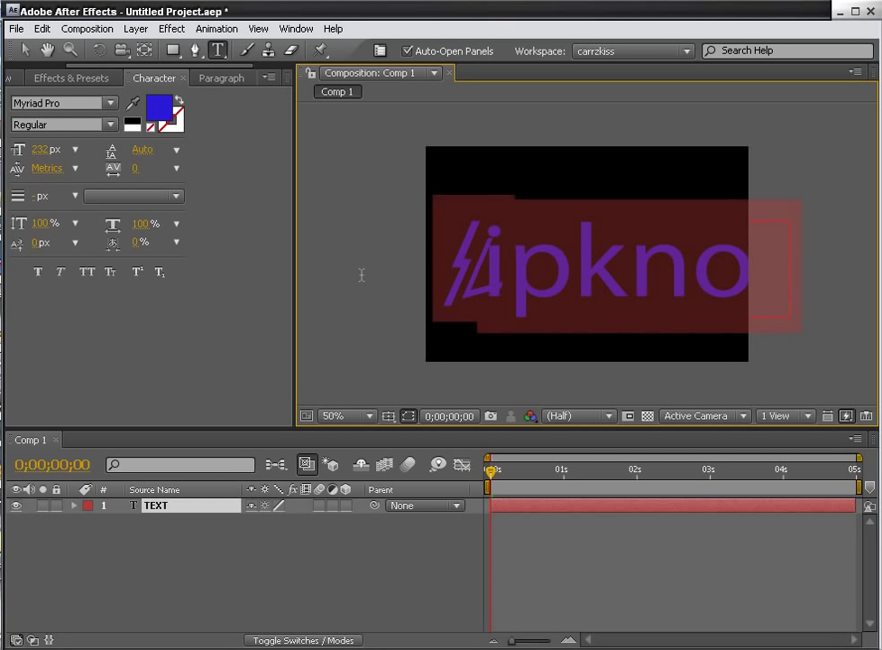
left_click(111, 103)
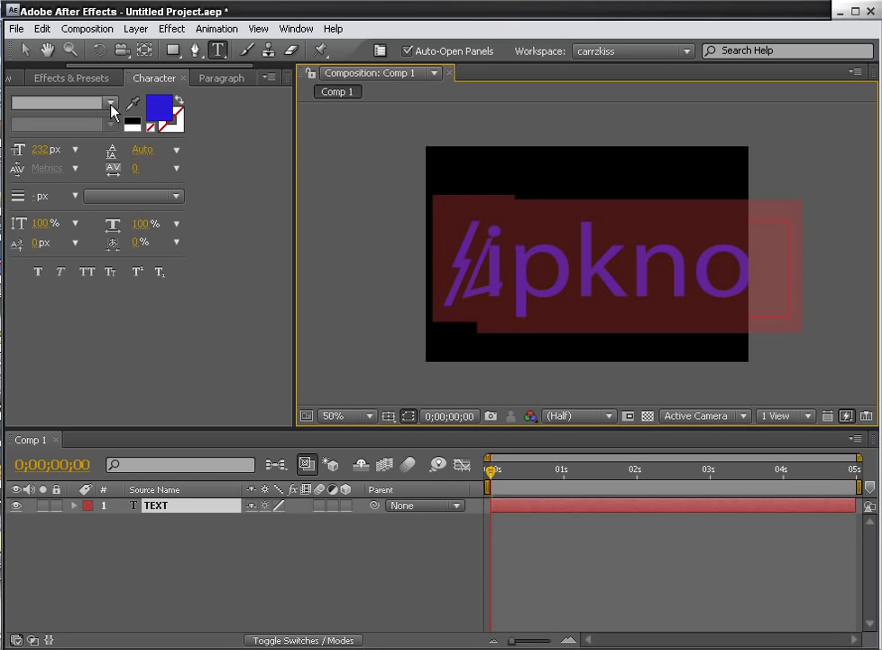
left_click(111, 104)
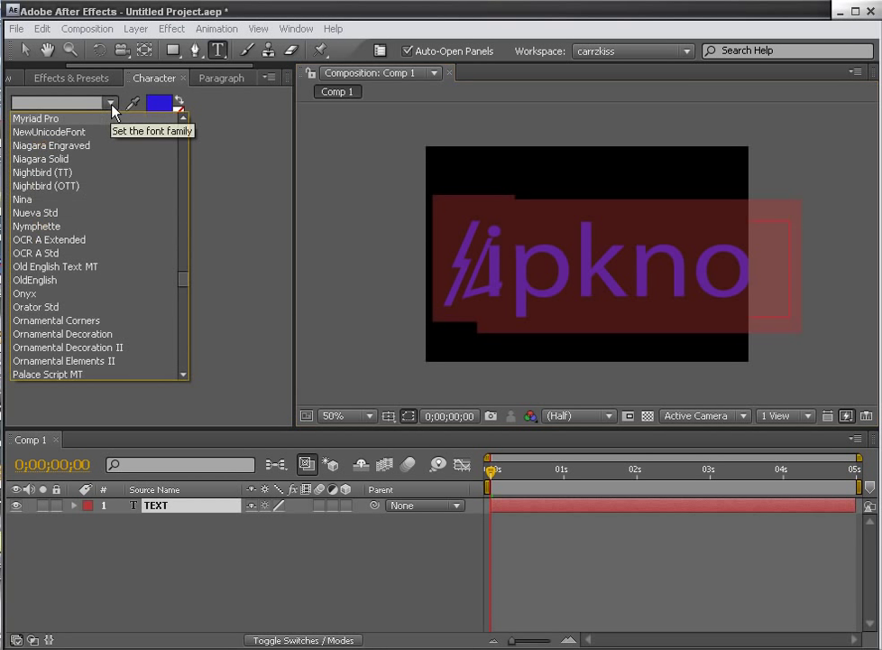
left_click_drag(183, 287, 183, 318)
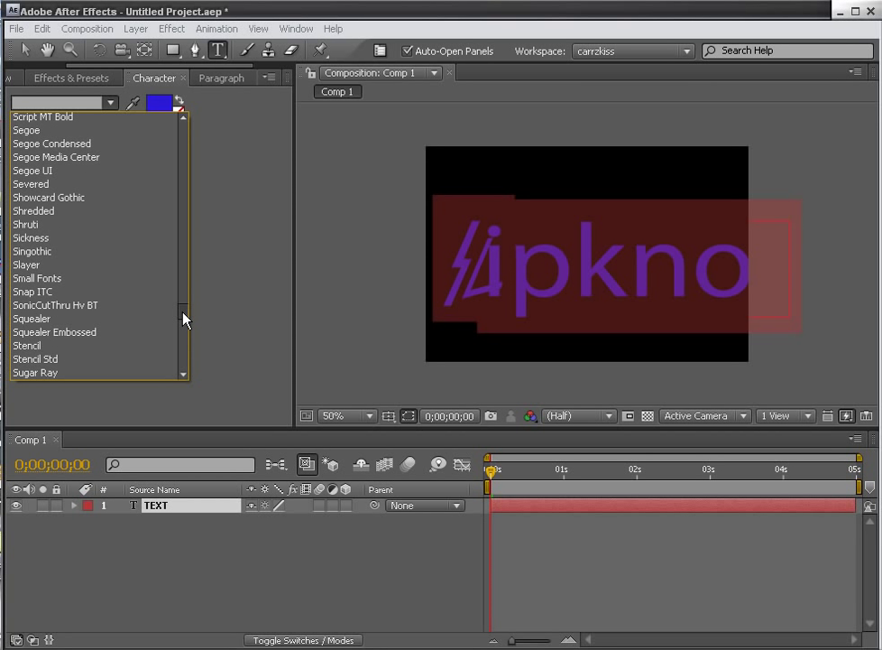
left_click(54, 238)
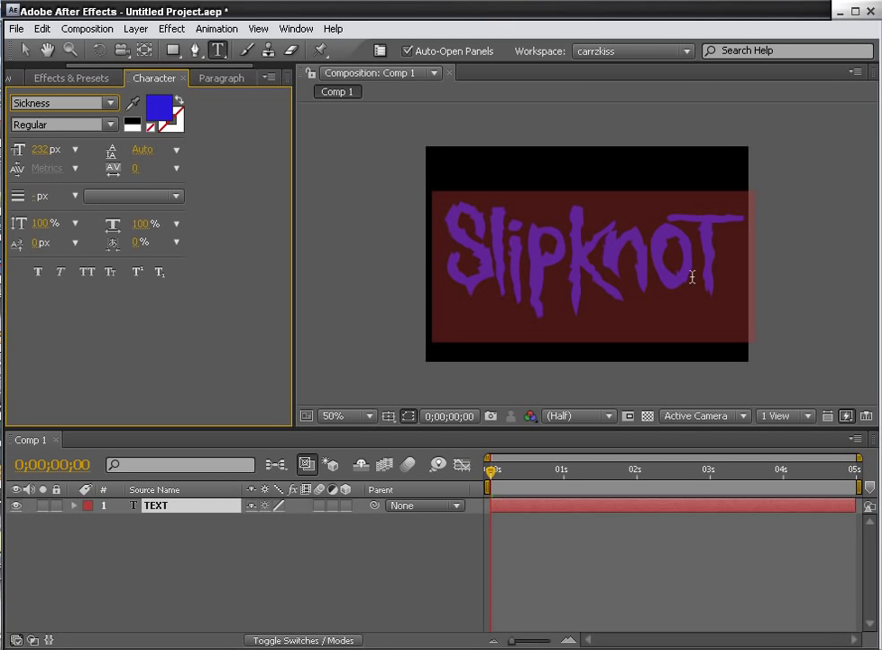
Replace the whole word "slipknot" in the text layer with "KISS".
left_click_drag(722, 260, 449, 258)
left_click(450, 259)
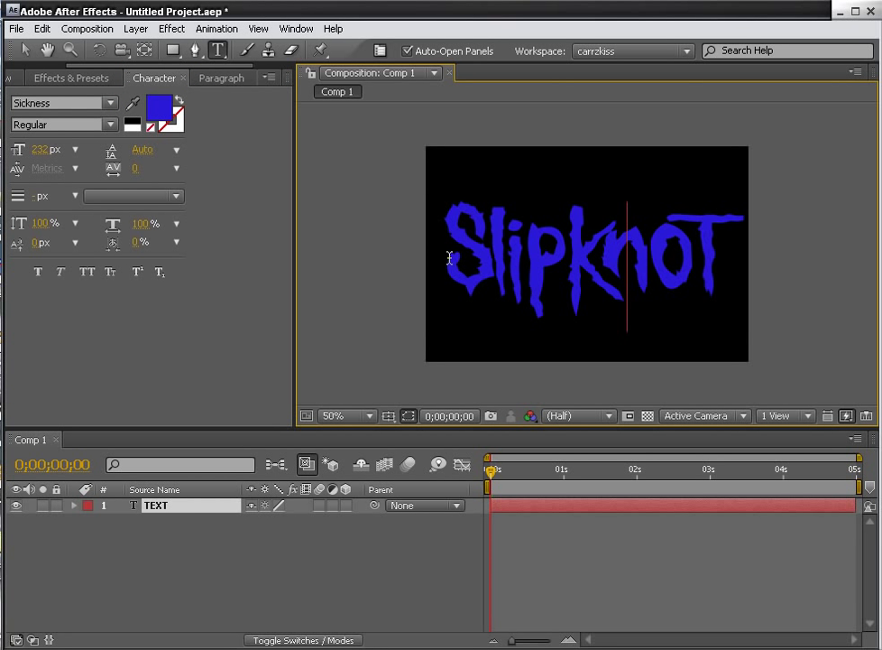
key("ctrl+z")
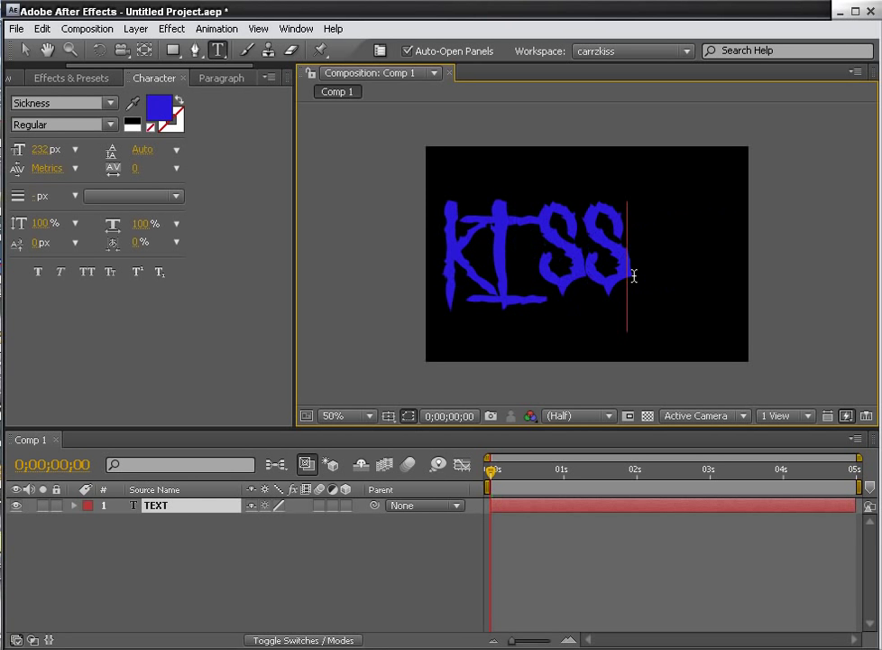
Set the font family of the whole word "KISS" to Die Nasty and apply faux italic and faux bold.
left_click_drag(635, 276, 418, 274)
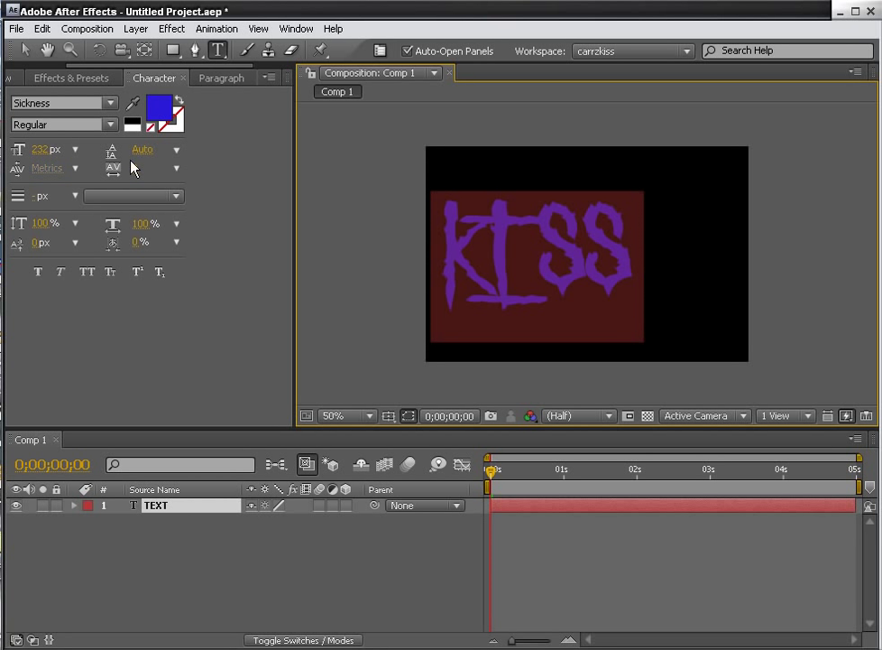
left_click(111, 103)
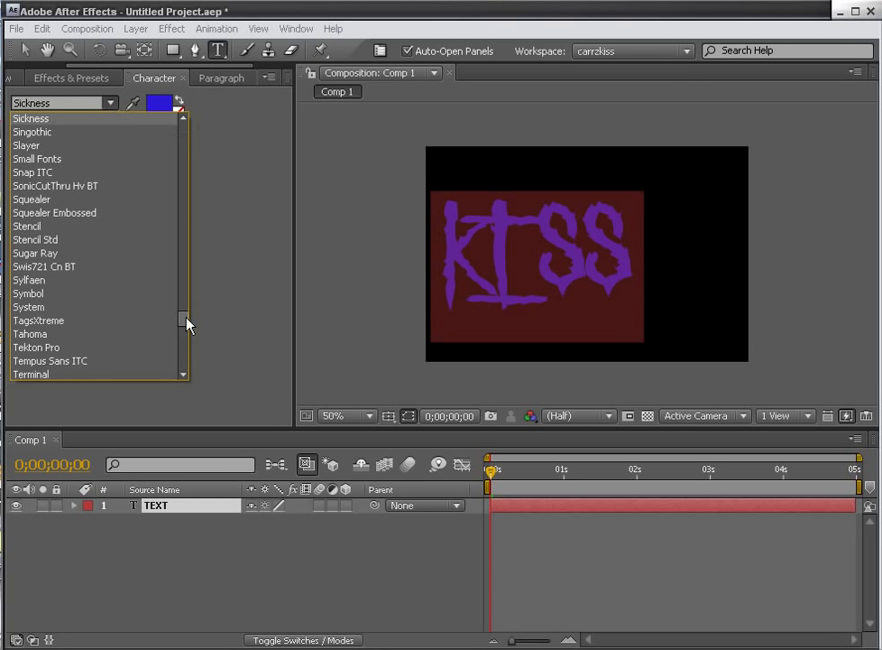
left_click_drag(186, 317, 187, 184)
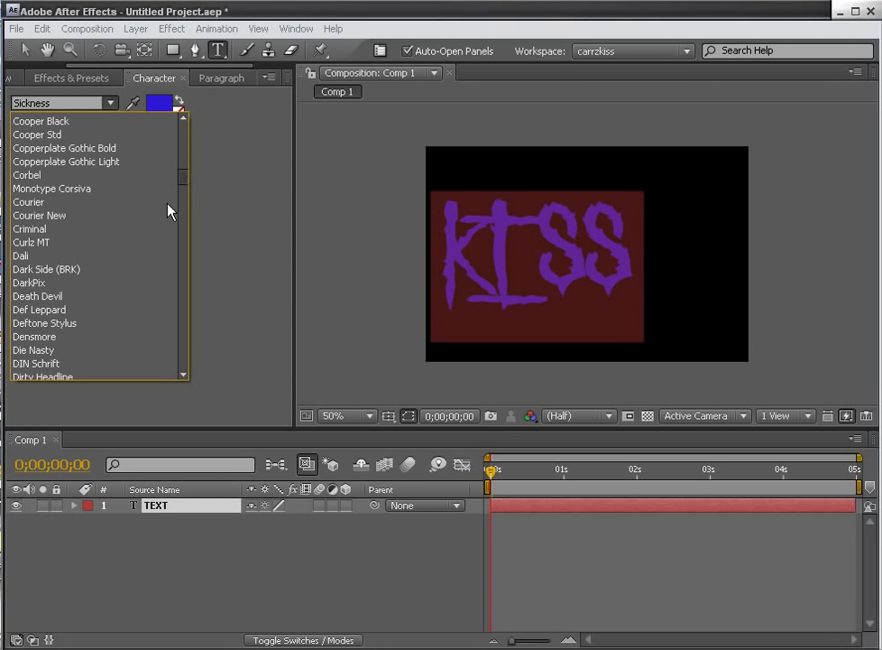
left_click(45, 352)
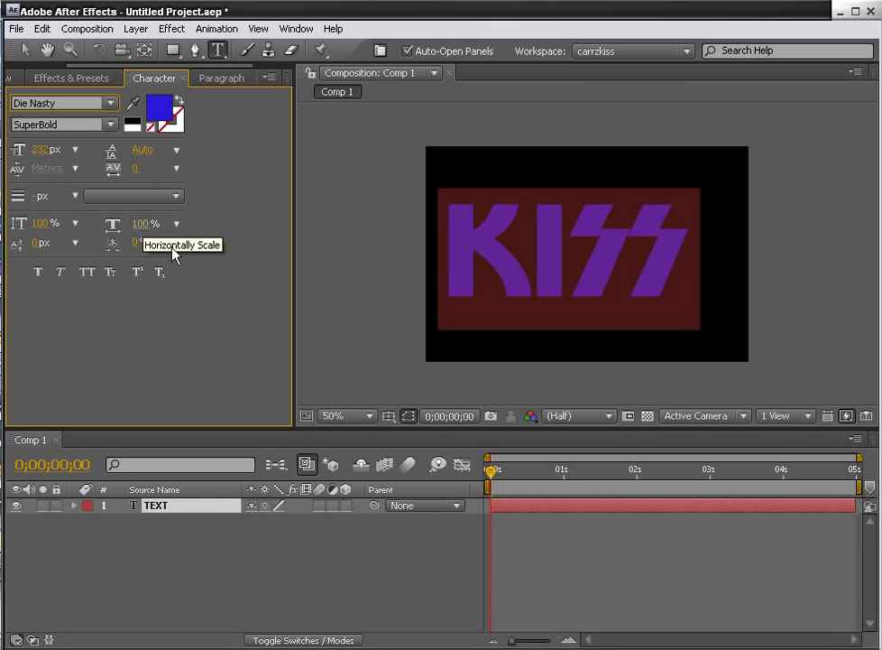
left_click(61, 272)
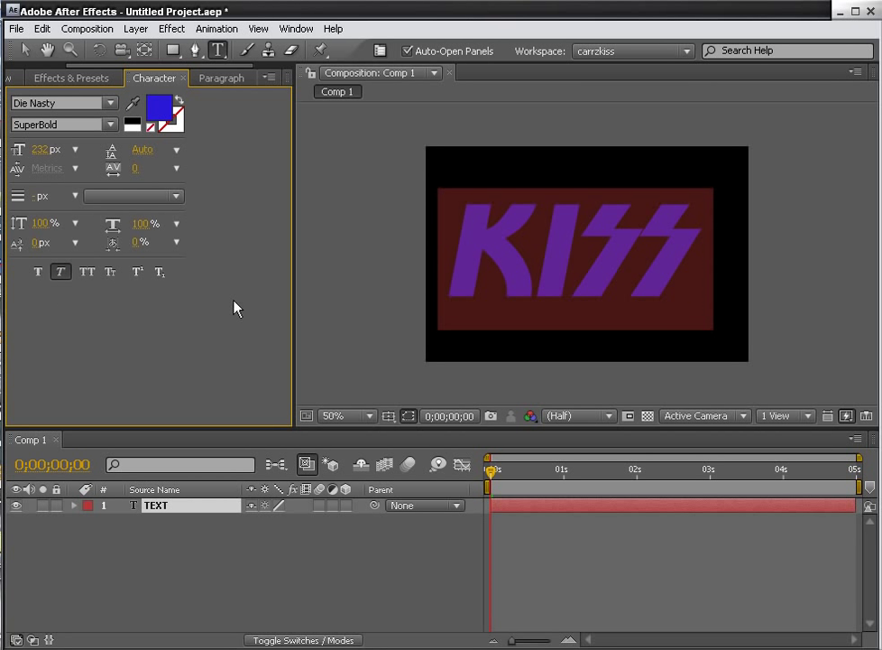
left_click(38, 273)
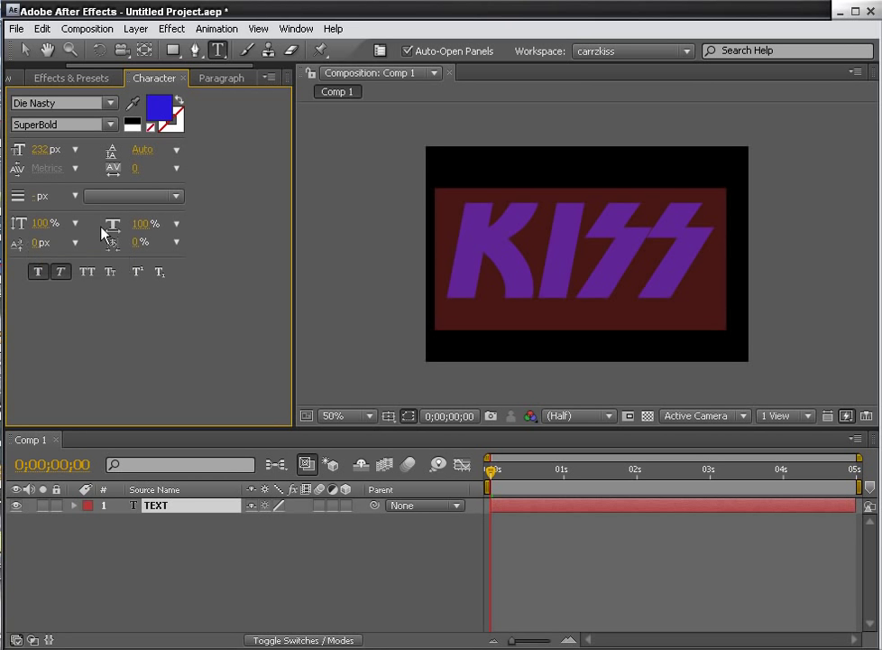
left_click(177, 196)
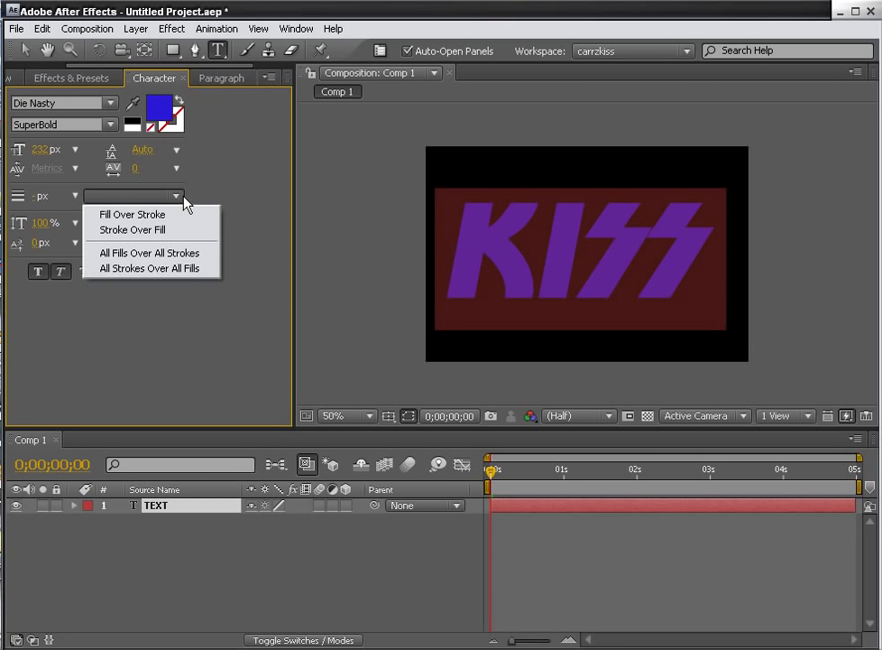
left_click(141, 315)
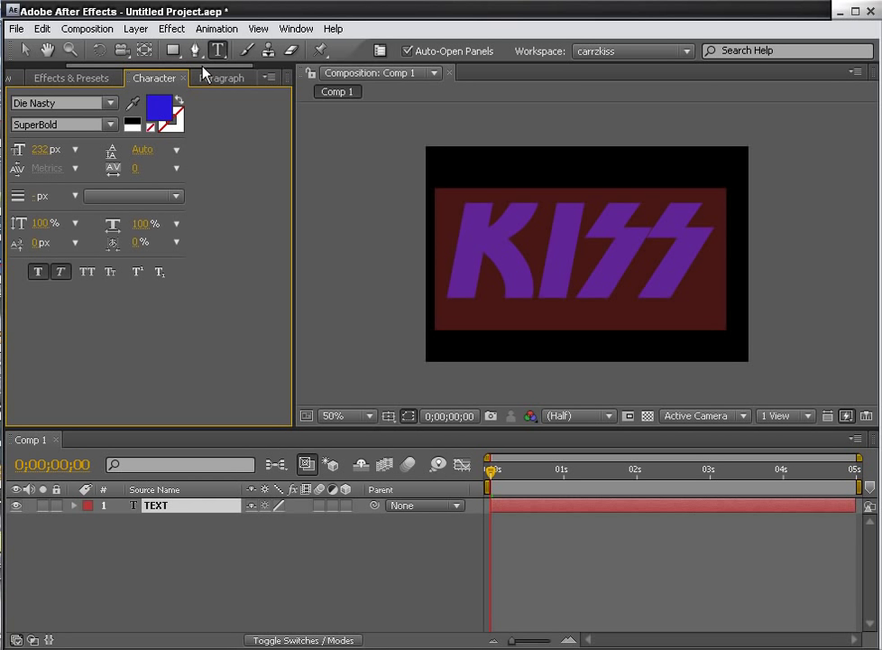
left_click_drag(203, 67, 109, 65)
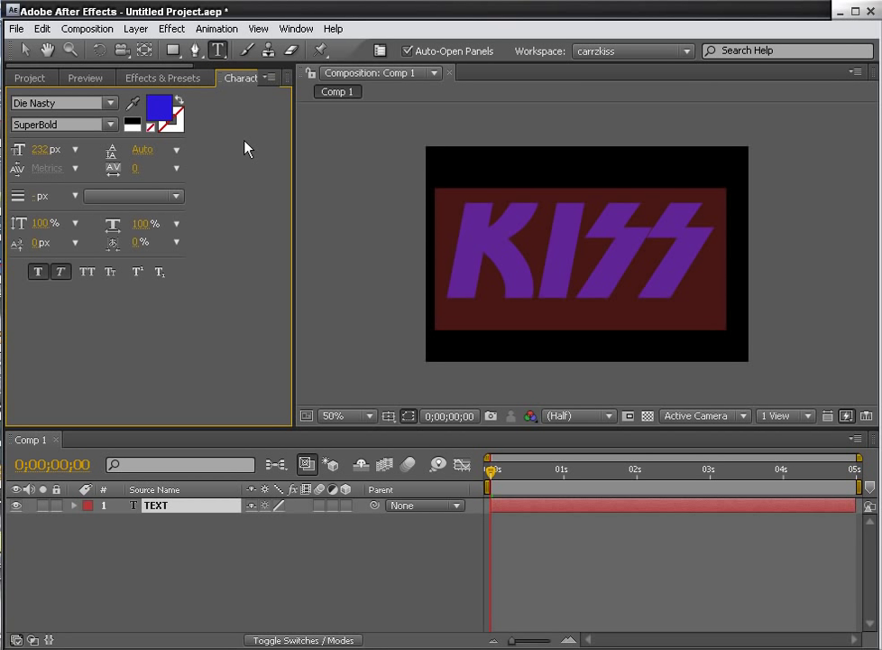